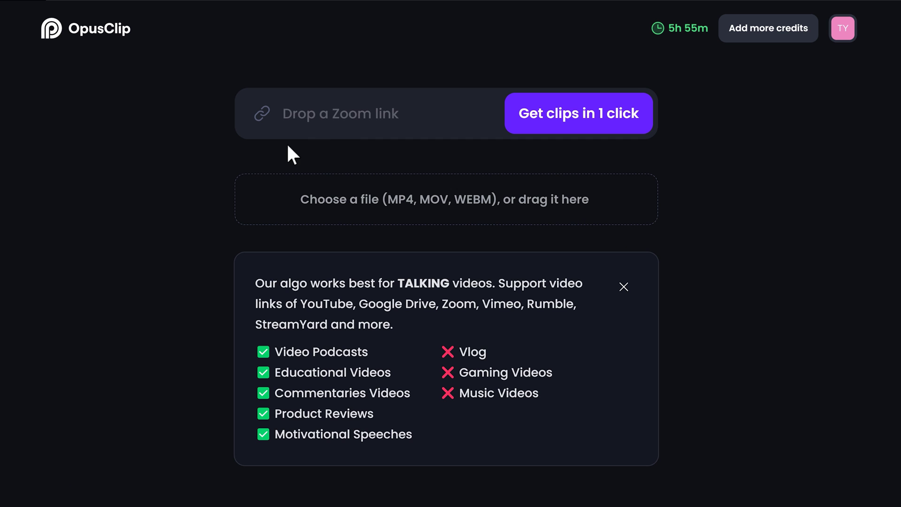
Paste the YouTube tutorial link into OpusClip, pick the Beasty caption preset, and open the genre list.
{"action": "left_click", "coordinate": [351, 124]}
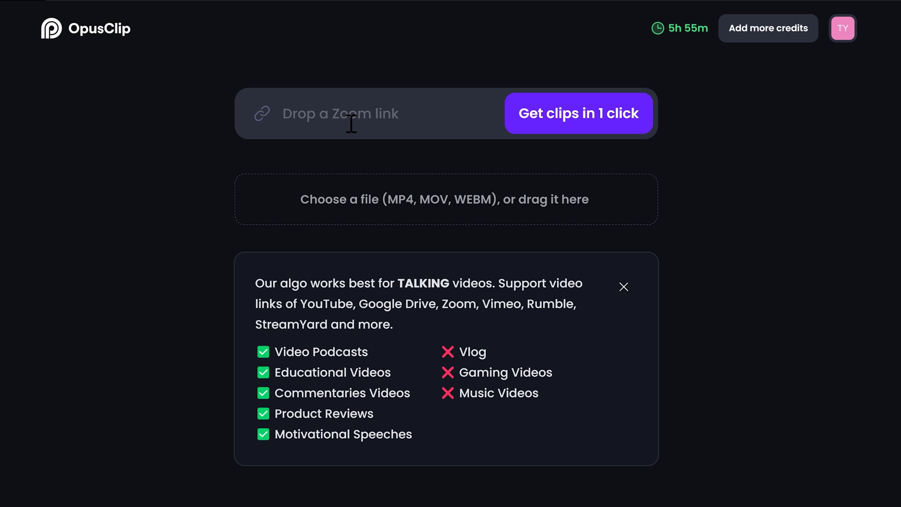
{"action": "type", "text": "https://www.youtube.com/watch?v=gkMY6Kgbusc"}
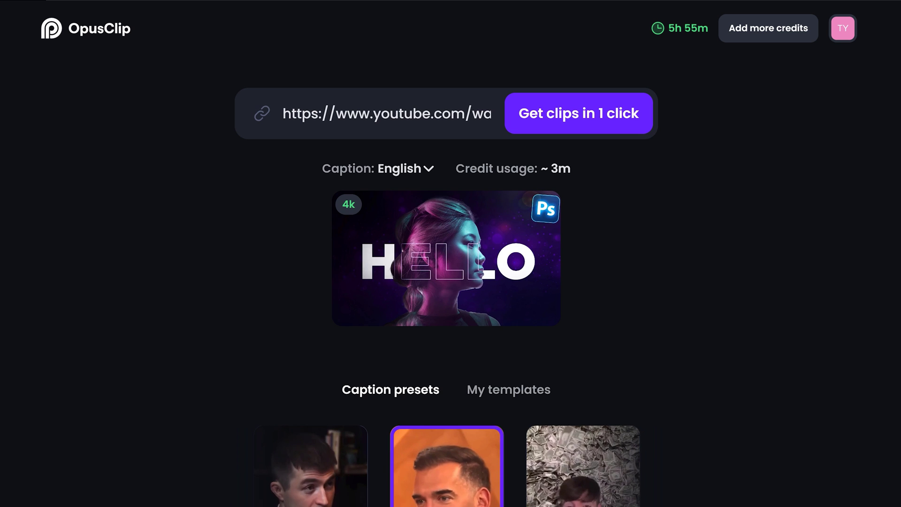
{"action": "scroll", "coordinate": [824, 476], "scroll_direction": "down", "scroll_amount": 5}
{"action": "left_click", "coordinate": [639, 300]}
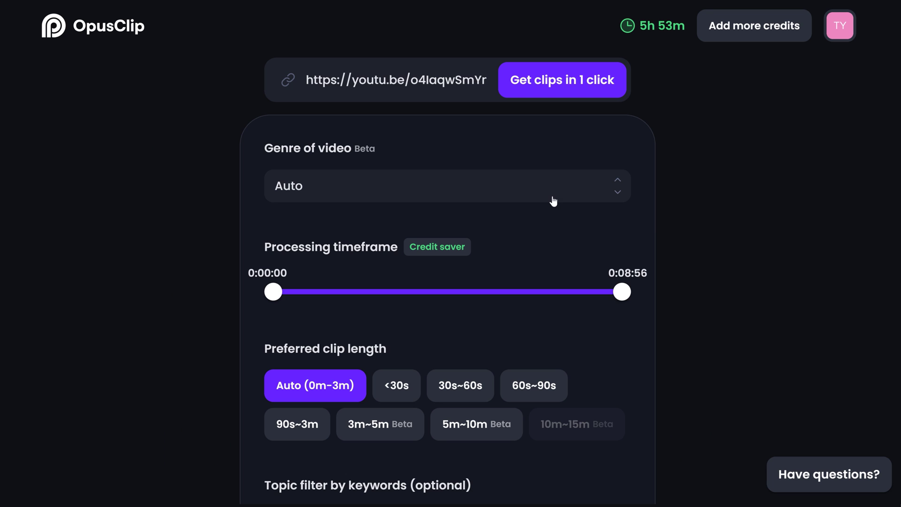
{"action": "left_click", "coordinate": [553, 201]}
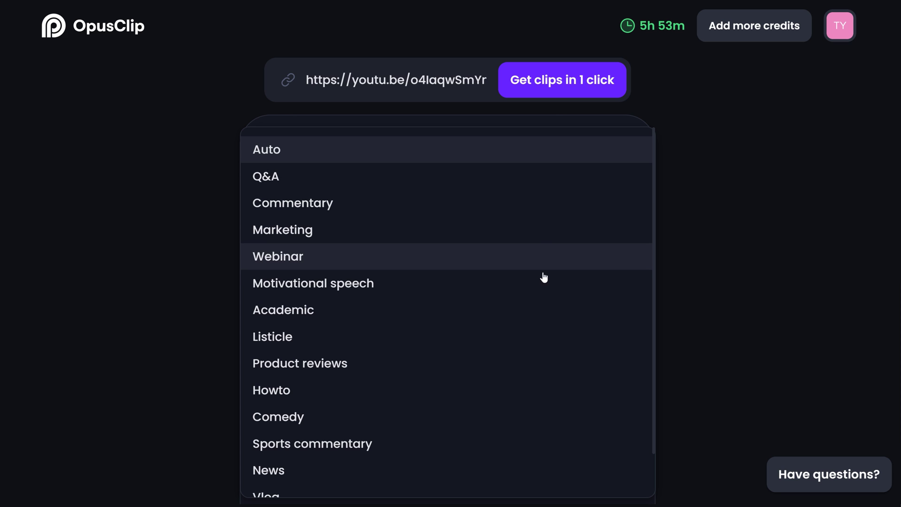
Set genre Howto, timeframe 0:04:44–0:08:04, clip length <30s, then generate the clips.
{"action": "left_click", "coordinate": [311, 396]}
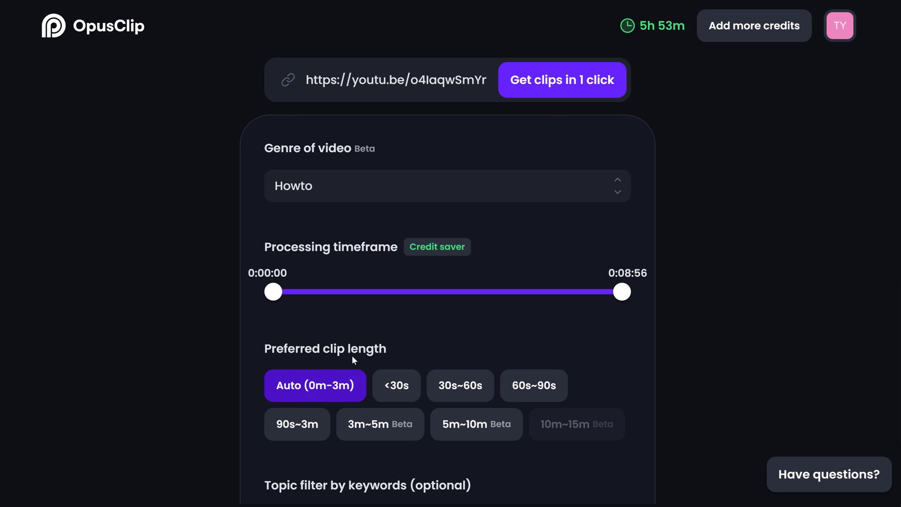
{"action": "left_click_drag", "start_coordinate": [621, 292], "coordinate": [587, 291]}
{"action": "left_click_drag", "start_coordinate": [273, 292], "coordinate": [459, 302]}
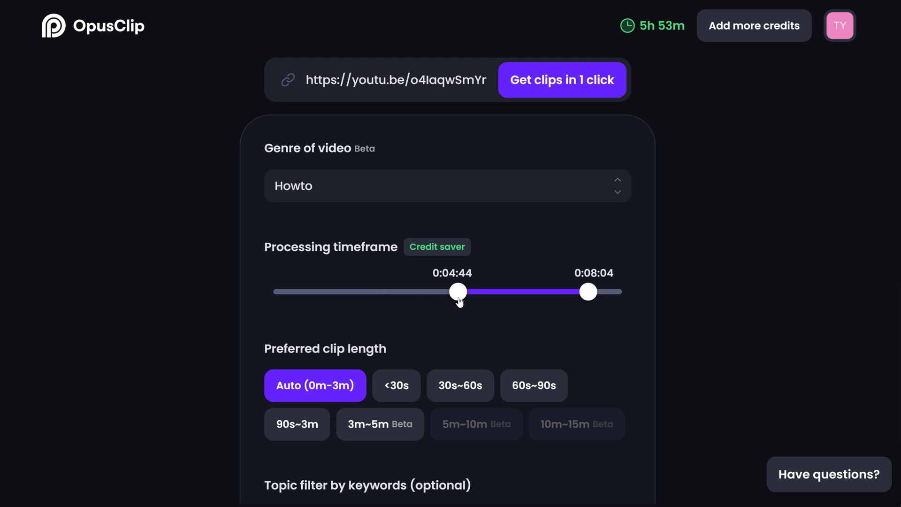
{"action": "left_click", "coordinate": [396, 385]}
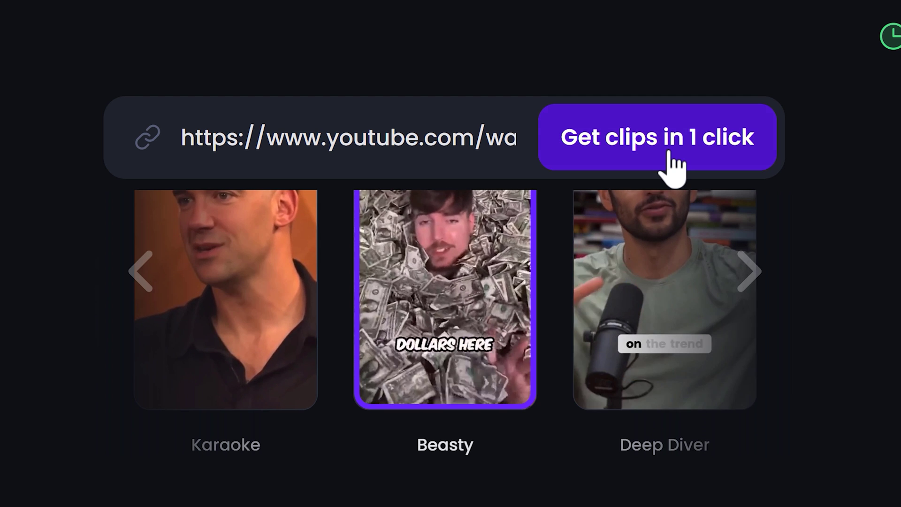
{"action": "left_click", "coordinate": [670, 165]}
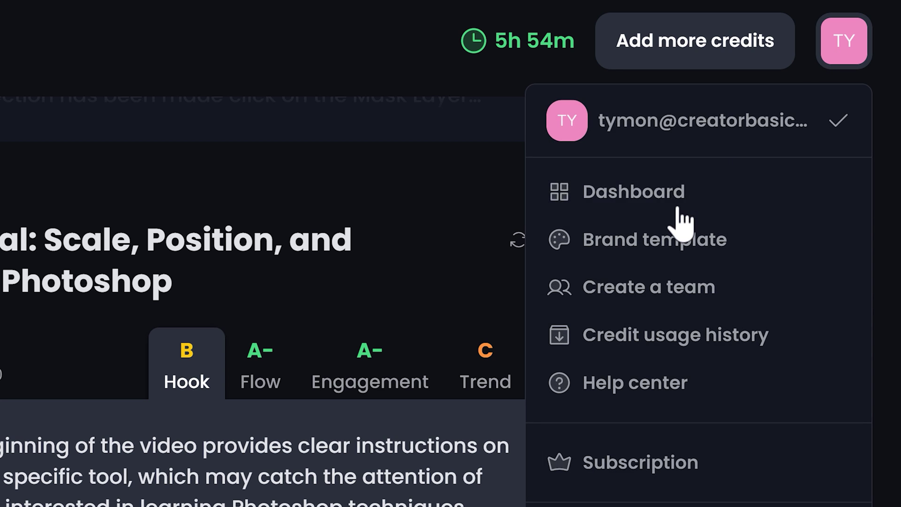
Open the project from the dashboard and view clip #5, dismissing its Share dialog.
{"action": "left_click", "coordinate": [678, 205]}
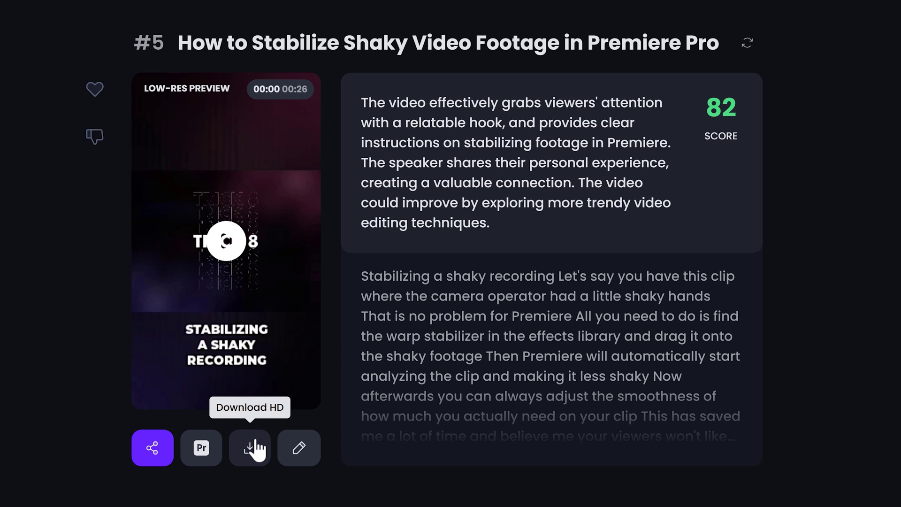
{"action": "left_click", "coordinate": [149, 456]}
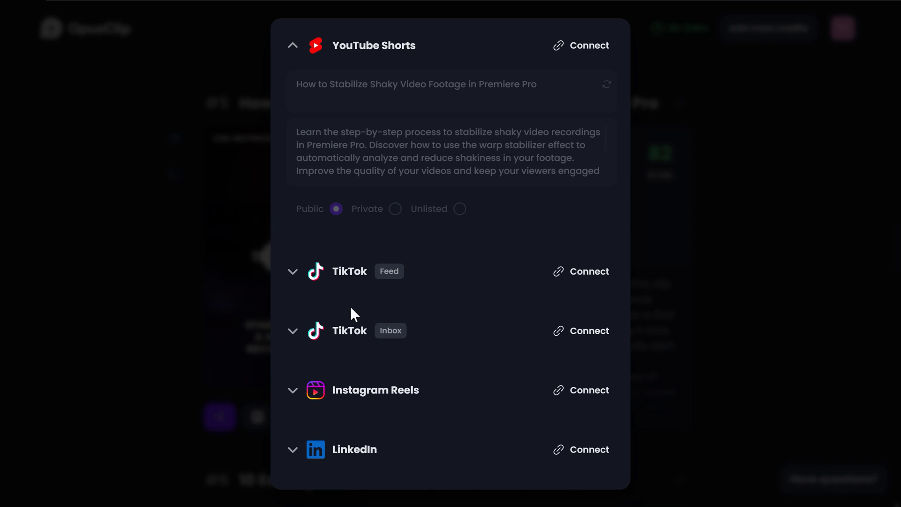
{"action": "key", "text": "Escape"}
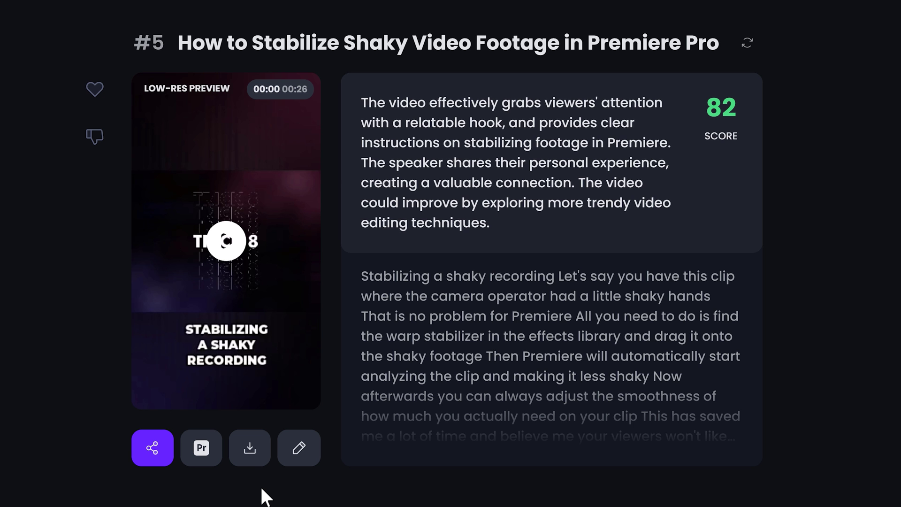
Open clip #5 in the editor and delete the transcript line 'It's time for trick number nine'.
{"action": "left_click", "coordinate": [308, 458]}
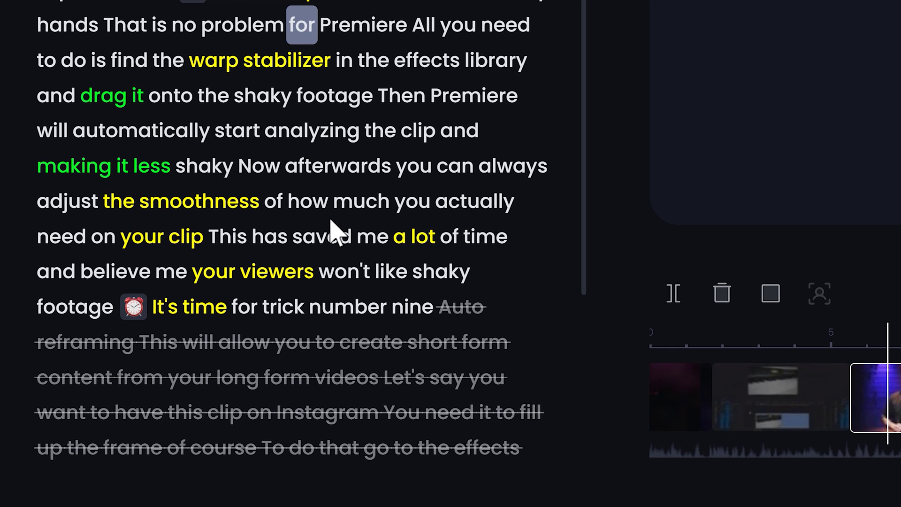
{"action": "left_click", "coordinate": [409, 310]}
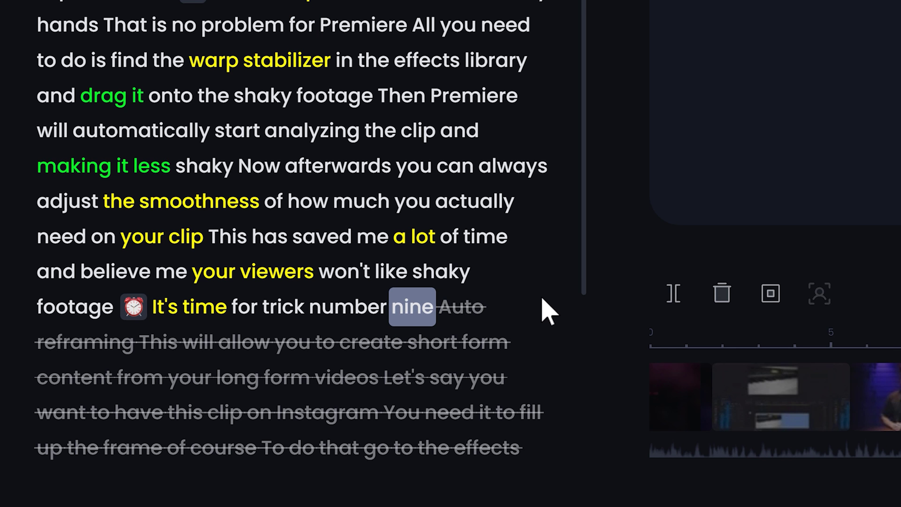
{"action": "left_click", "coordinate": [171, 316], "text": "shift"}
{"action": "left_click", "coordinate": [245, 254]}
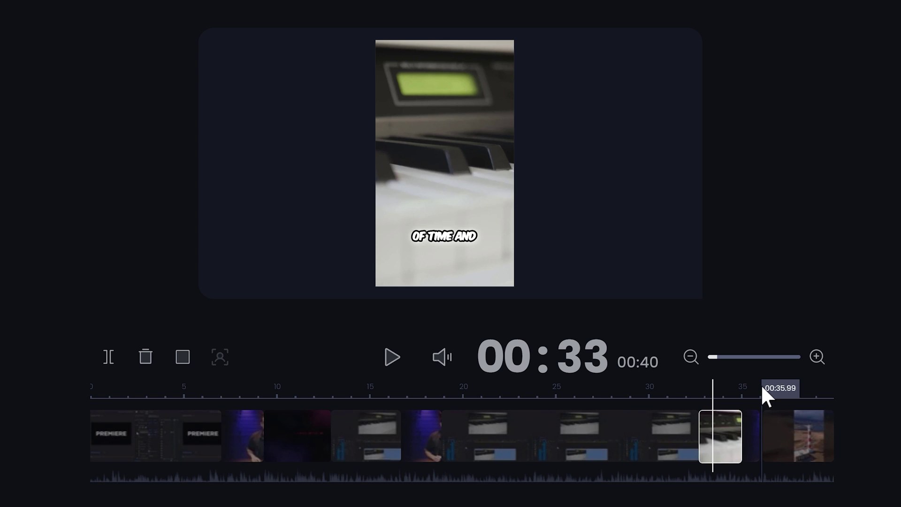
Delete the final lighthouse shot at the end of the timeline.
{"action": "left_click", "coordinate": [761, 384]}
{"action": "left_click", "coordinate": [777, 386]}
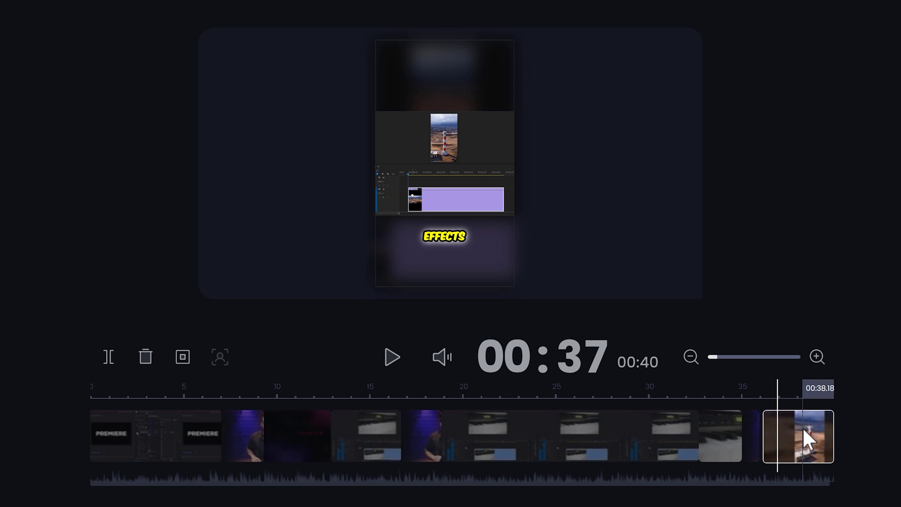
{"action": "key", "text": "Delete"}
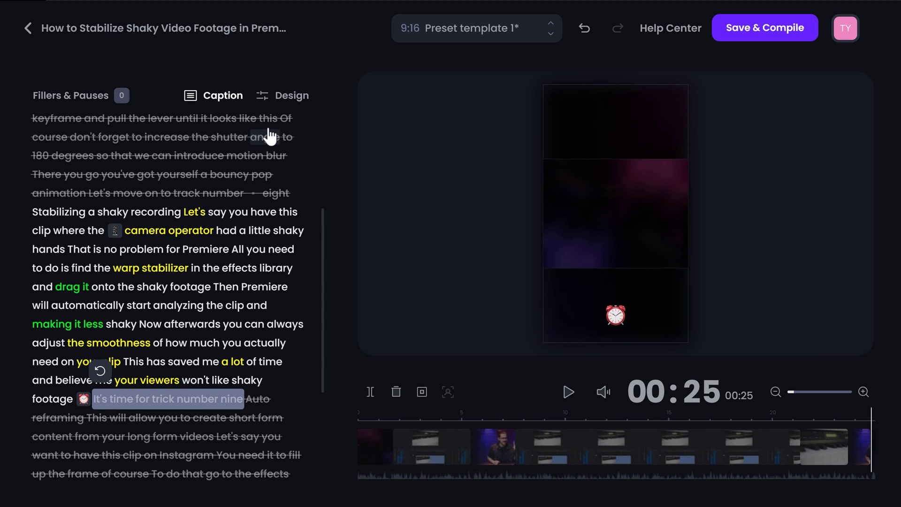
Enable Generate B-Rolls in the Design tab, keeping With stock after dismissing the With AI waitlist.
{"action": "left_click", "coordinate": [281, 104]}
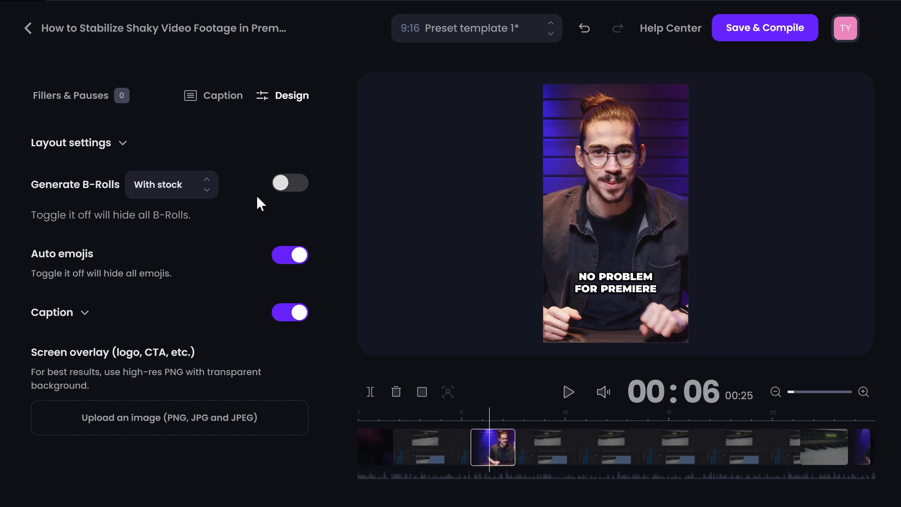
{"action": "left_click", "coordinate": [281, 188]}
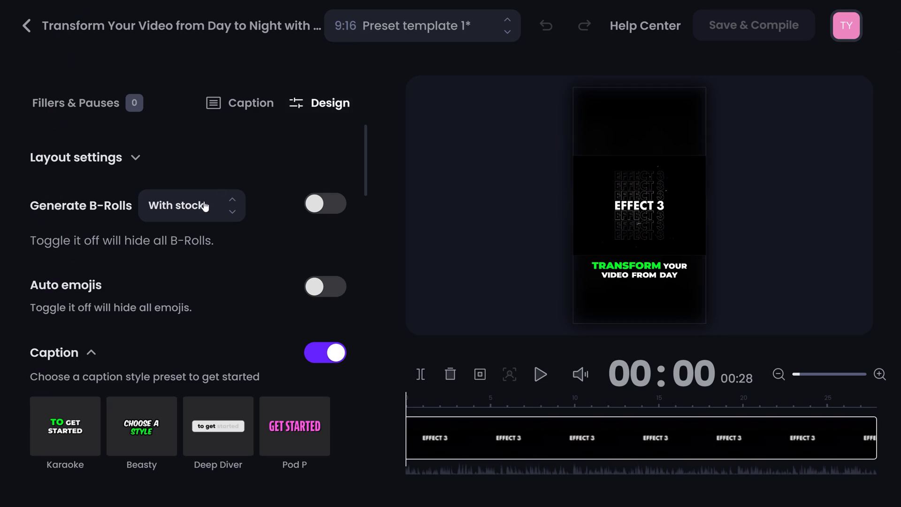
{"action": "left_click", "coordinate": [204, 207]}
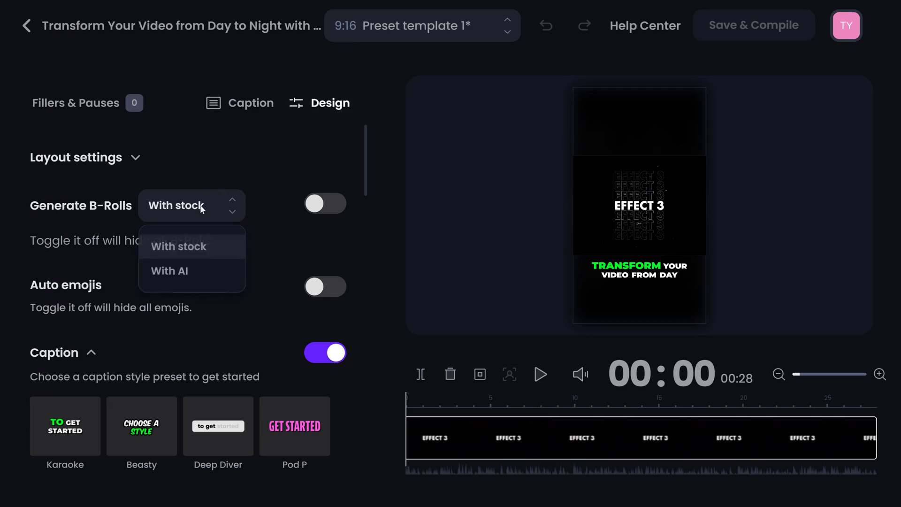
{"action": "left_click", "coordinate": [185, 274]}
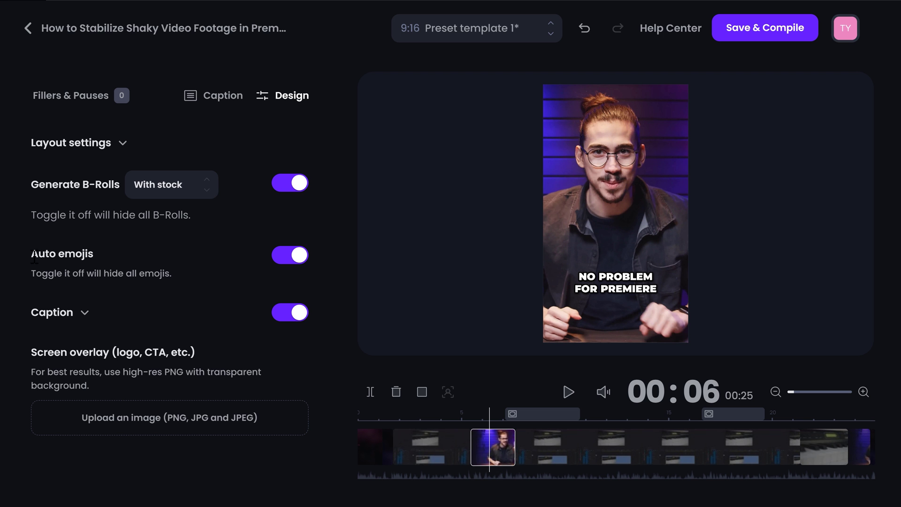
{"action": "left_click_drag", "start_coordinate": [31, 254], "coordinate": [90, 256]}
{"action": "left_click", "coordinate": [94, 256]}
{"action": "left_click", "coordinate": [84, 314]}
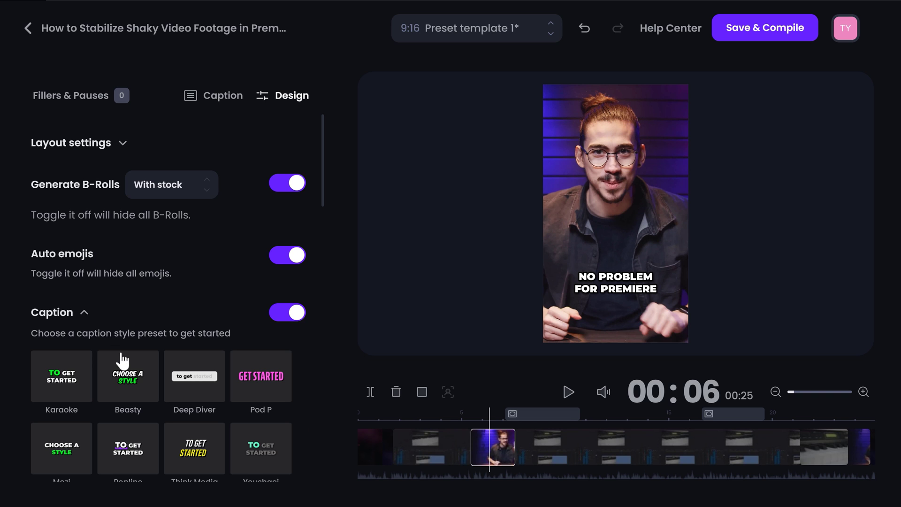
Apply the Beasty caption preset, review the caption settings, and Save & Compile the clip.
{"action": "left_click", "coordinate": [126, 373]}
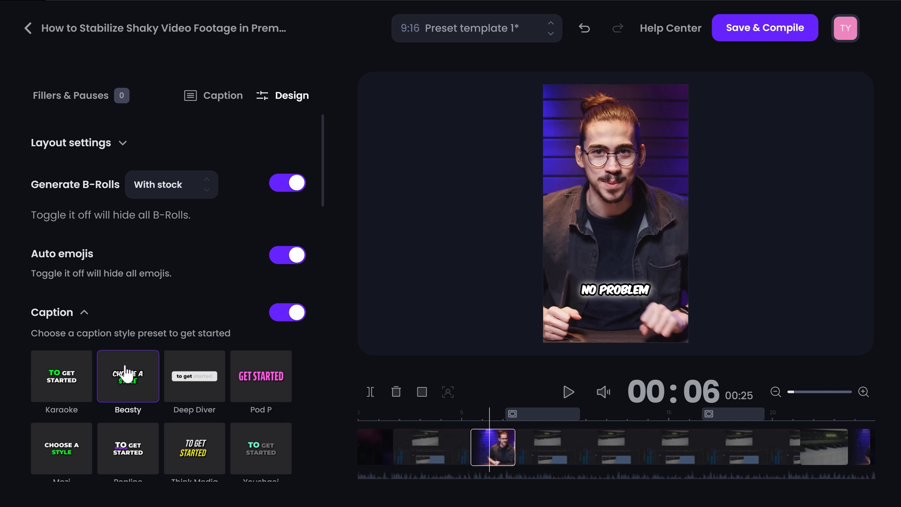
{"action": "scroll", "coordinate": [188, 422], "scroll_direction": "down", "scroll_amount": 10}
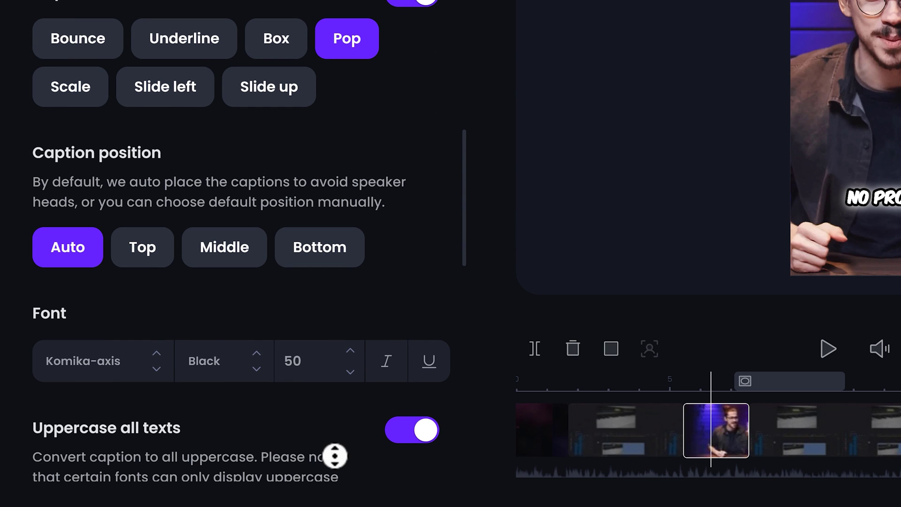
{"action": "scroll", "coordinate": [335, 456], "scroll_direction": "down", "scroll_amount": 10}
{"action": "scroll", "coordinate": [234, 254], "scroll_direction": "down", "scroll_amount": 3}
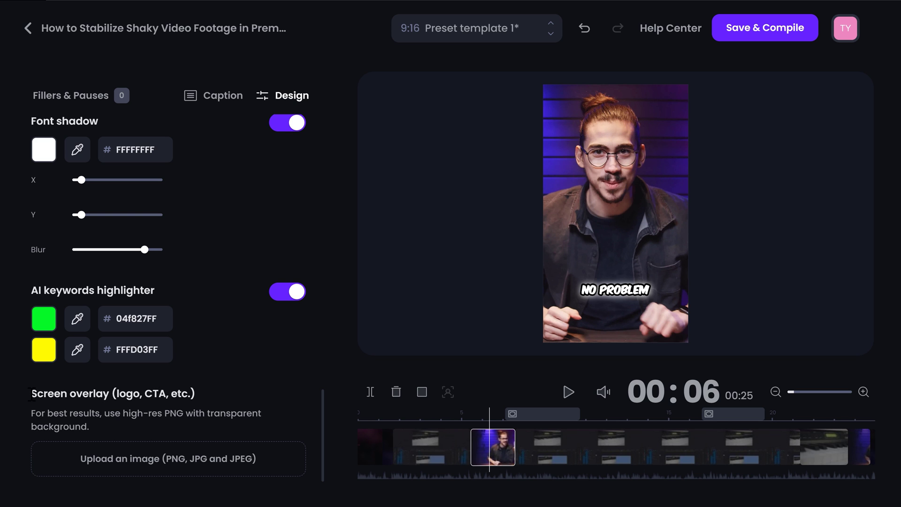
{"action": "left_click_drag", "start_coordinate": [31, 393], "coordinate": [201, 392]}
{"action": "left_click", "coordinate": [737, 40]}
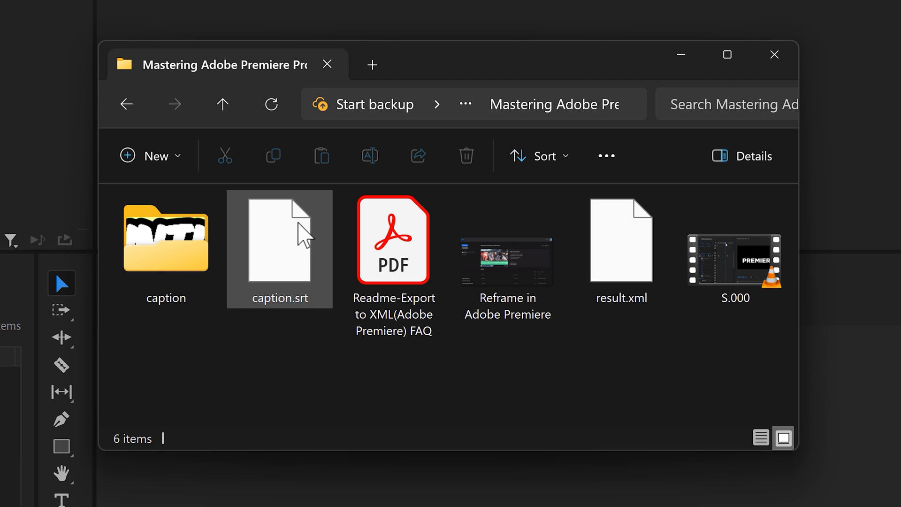
Drag result.xml from File Explorer into Premiere Pro's Project panel to import it.
{"action": "left_click", "coordinate": [627, 251]}
{"action": "left_click_drag", "start_coordinate": [626, 251], "coordinate": [162, 380]}
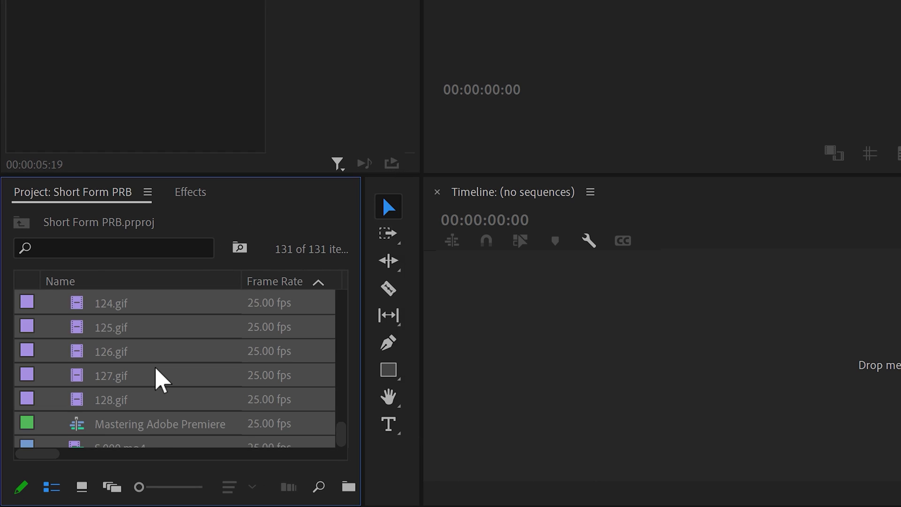
{"action": "left_click", "coordinate": [155, 376]}
{"action": "scroll", "coordinate": [344, 443], "scroll_direction": "down", "scroll_amount": 1}
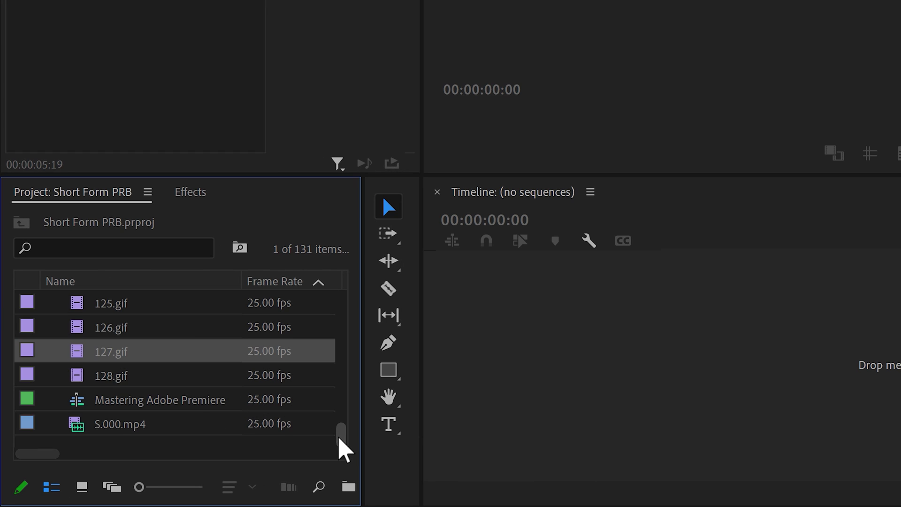